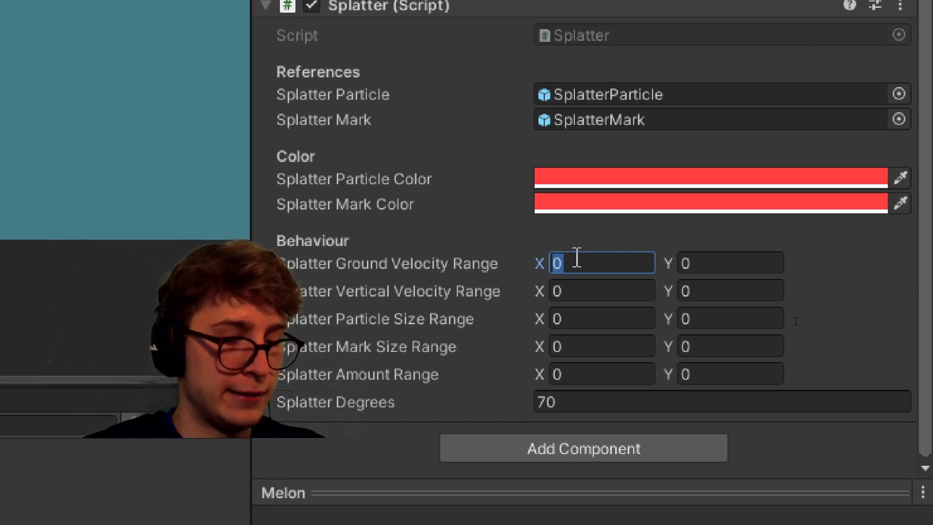
- Set the Splatter Ground Velocity Range to X 10 and Y 30, and the Splatter Vertical Velocity Range X to 30
{"action": "type", "text": "10"}
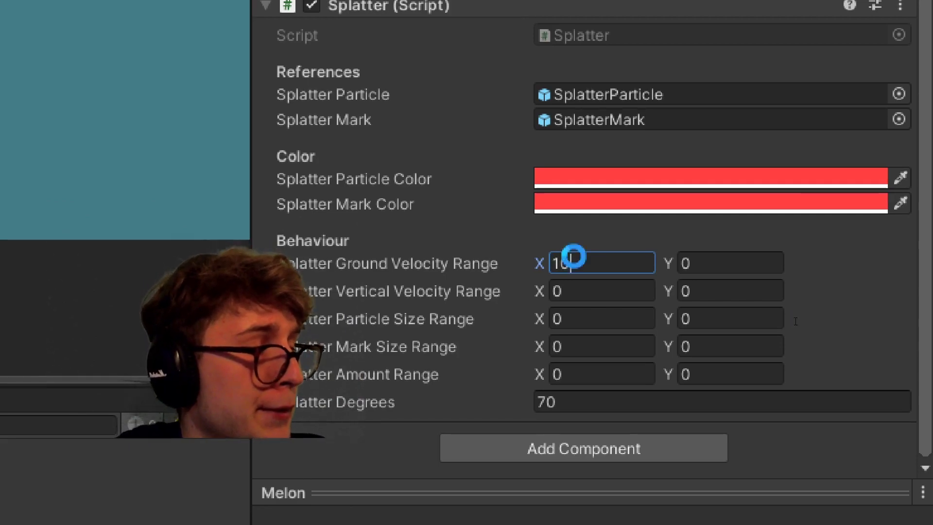
{"action": "key", "text": "Tab"}
{"action": "type", "text": "30"}
{"action": "left_click", "coordinate": [795, 321]}
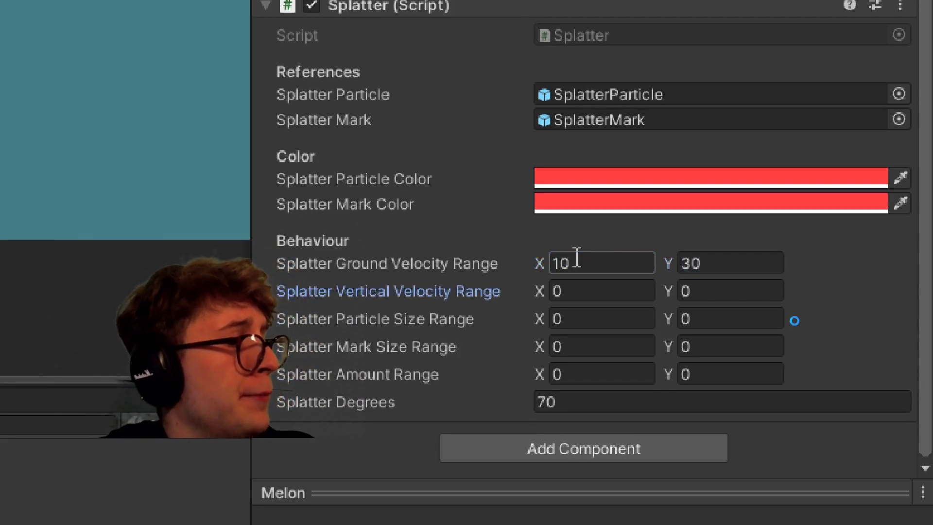
{"action": "key", "text": "Tab"}
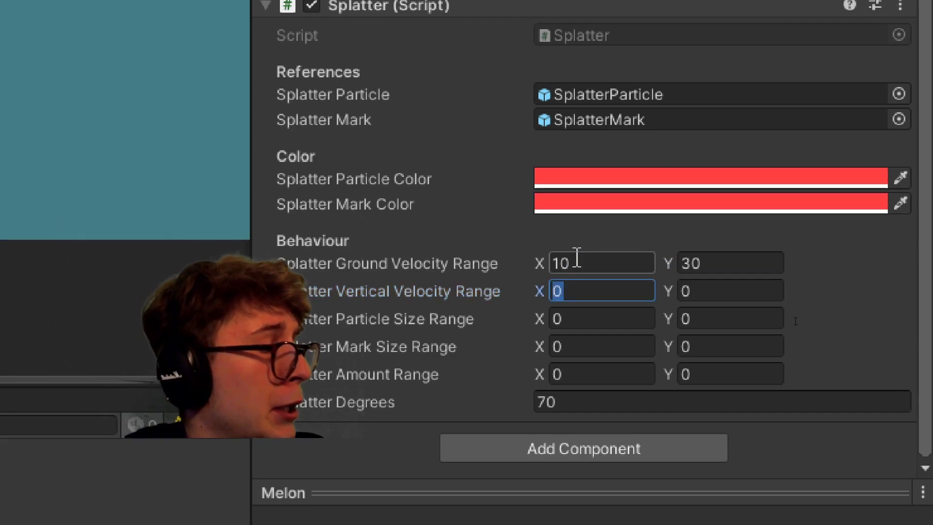
{"action": "key", "text": "Tab"}
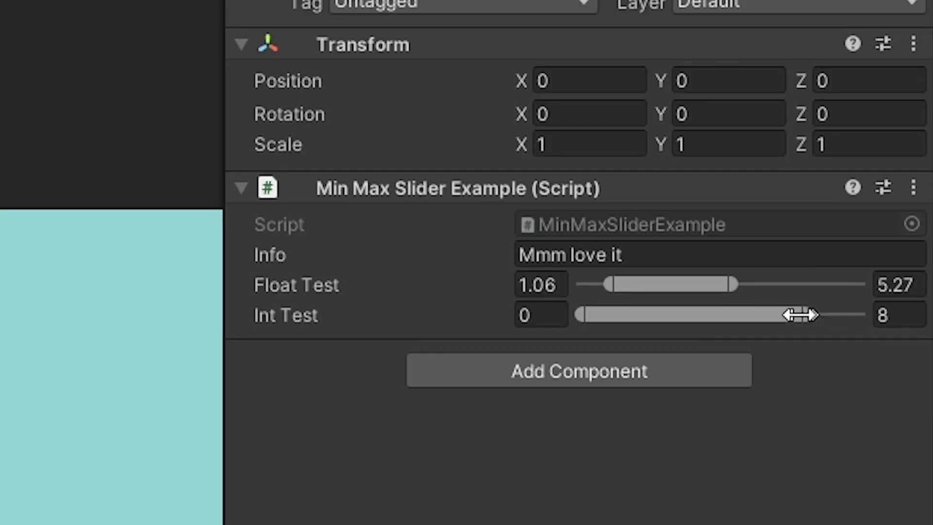
{"action": "left_click_drag", "start_coordinate": [797, 314], "coordinate": [733, 322]}
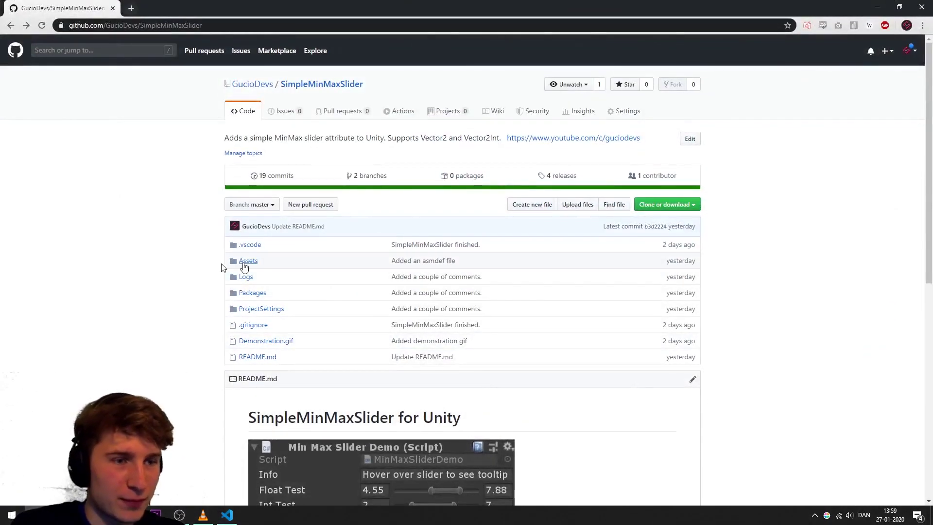
- Copy the package's git URL ending in #upm from the Installation section of the SimpleMinMaxSlider README
{"action": "scroll", "coordinate": [112, 206], "scroll_direction": "down", "scroll_amount": 1}
{"action": "scroll", "coordinate": [117, 242], "scroll_direction": "down", "scroll_amount": 5}
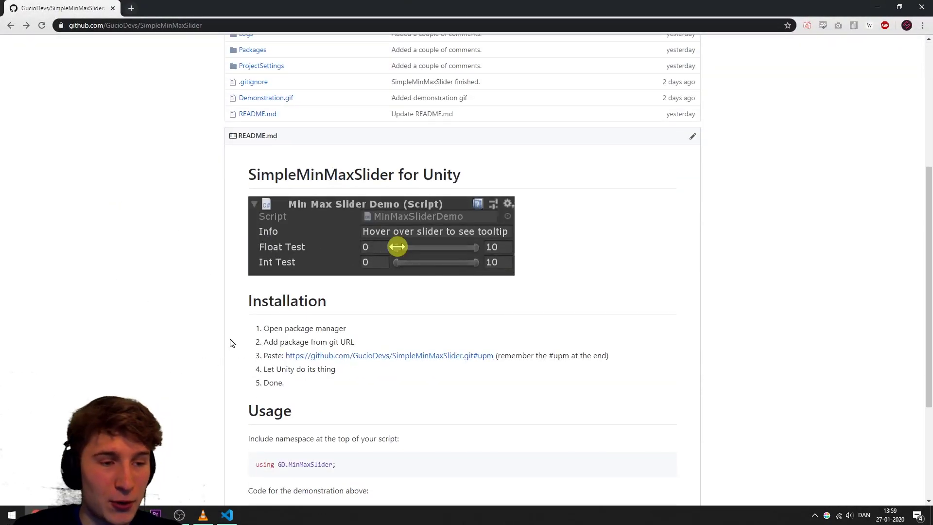
{"action": "scroll", "coordinate": [227, 334], "scroll_direction": "down", "scroll_amount": 3}
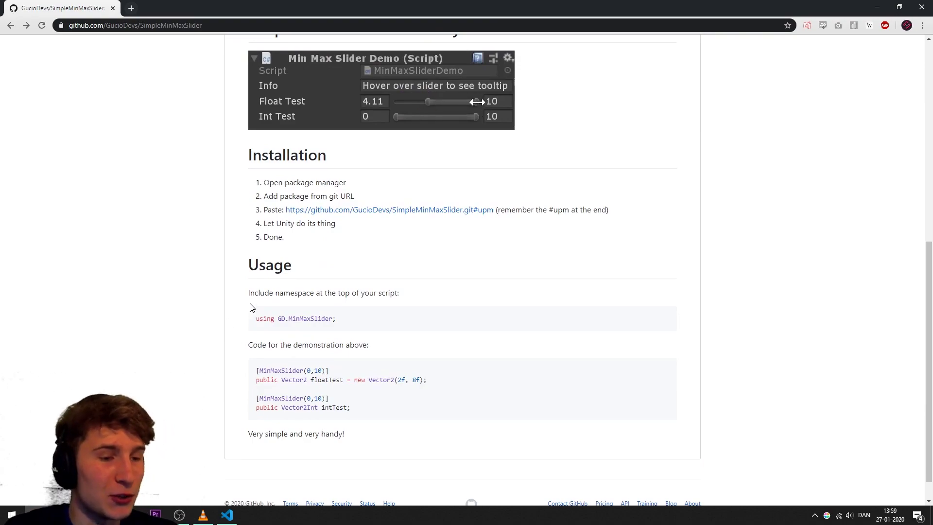
{"action": "scroll", "coordinate": [267, 325], "scroll_direction": "up", "scroll_amount": 1}
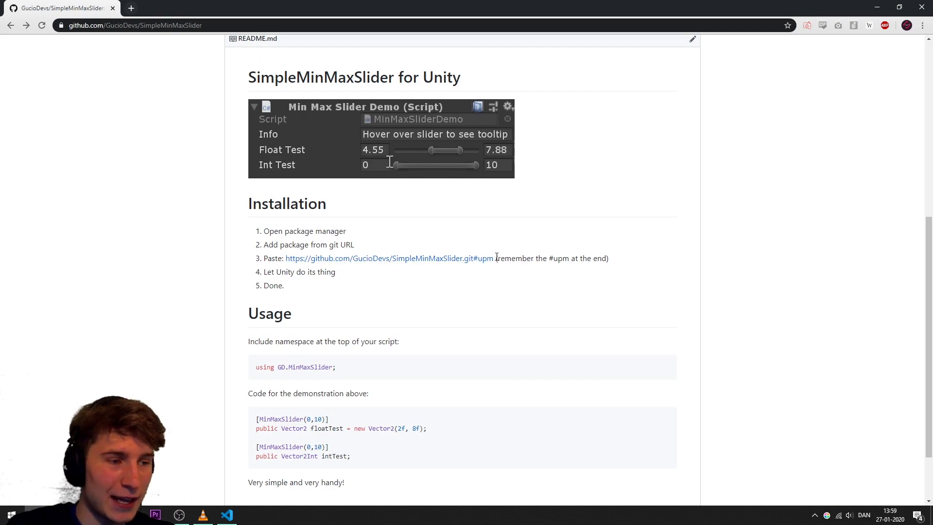
{"action": "left_click_drag", "start_coordinate": [494, 258], "coordinate": [295, 266]}
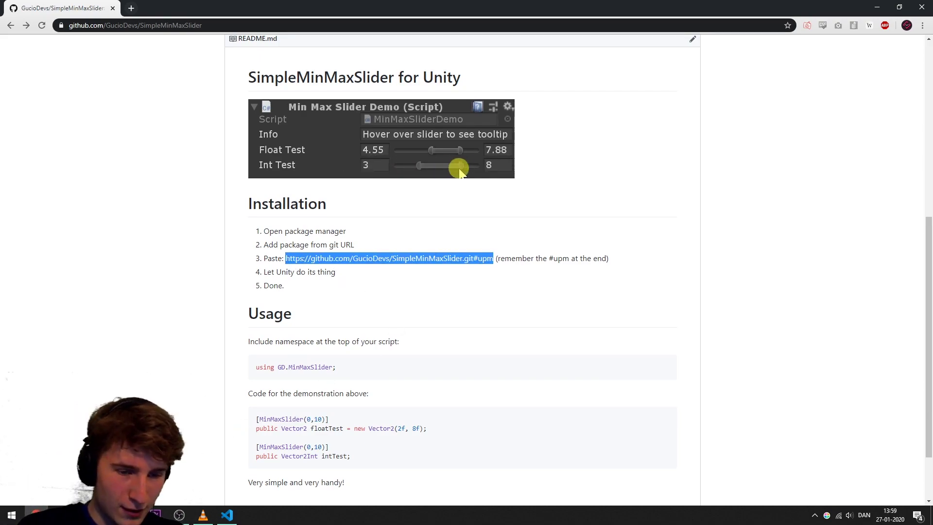
{"action": "left_click", "coordinate": [108, 515]}
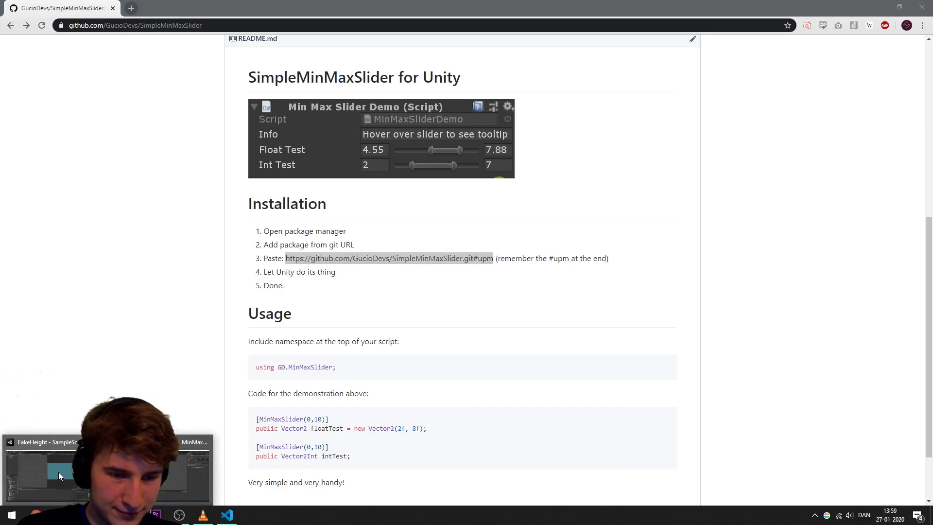
{"action": "left_click", "coordinate": [57, 474]}
{"action": "left_click", "coordinate": [146, 15]}
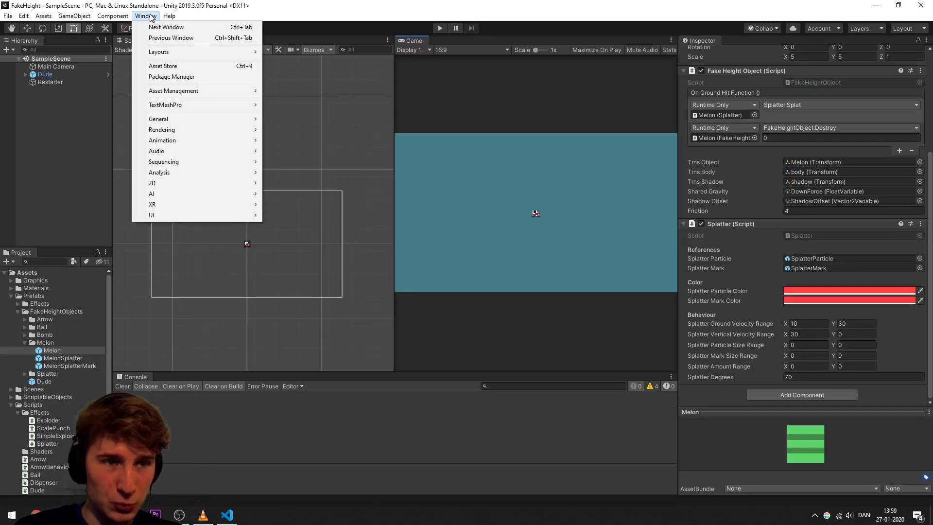
{"action": "left_click", "coordinate": [199, 76]}
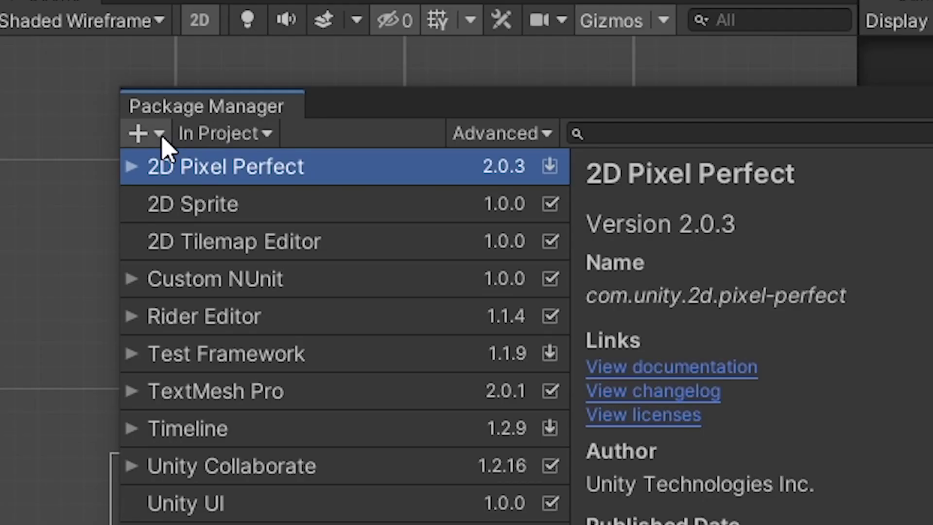
{"action": "left_click", "coordinate": [166, 87]}
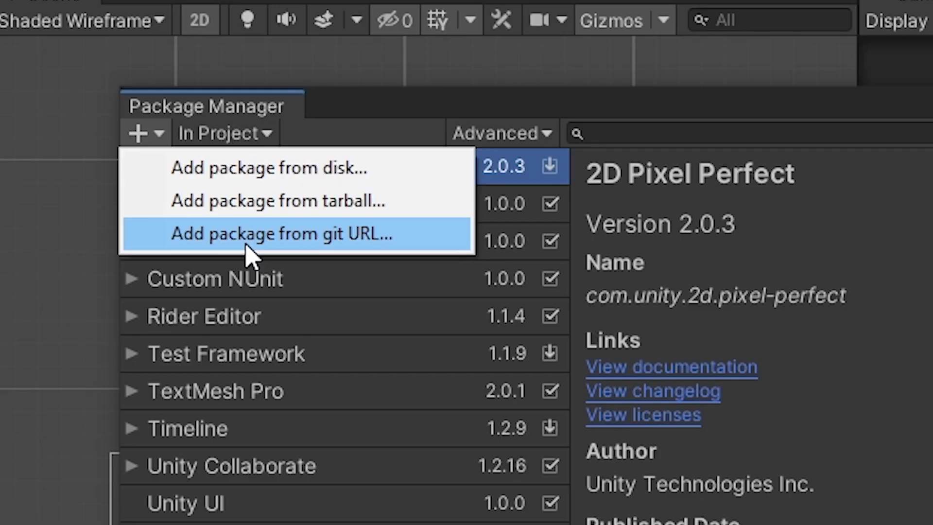
{"action": "left_click", "coordinate": [195, 119]}
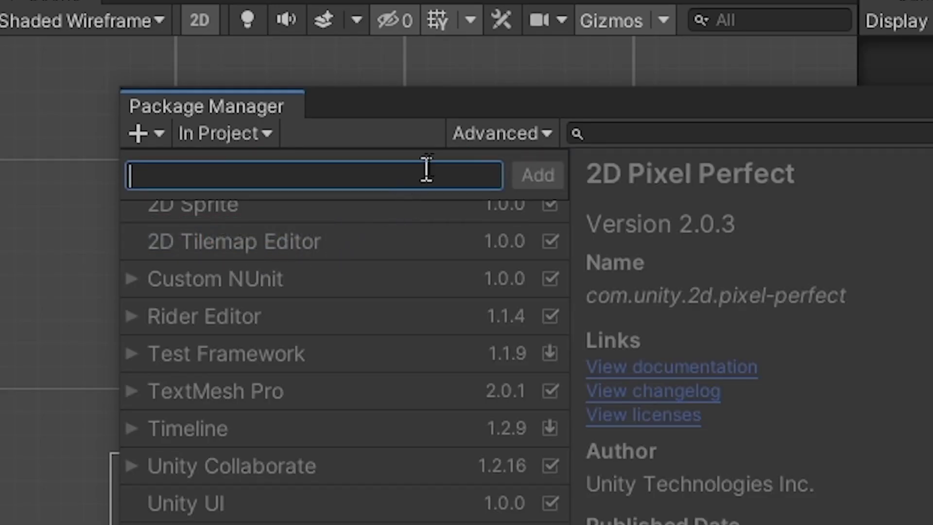
{"action": "key", "text": "ctrl+v"}
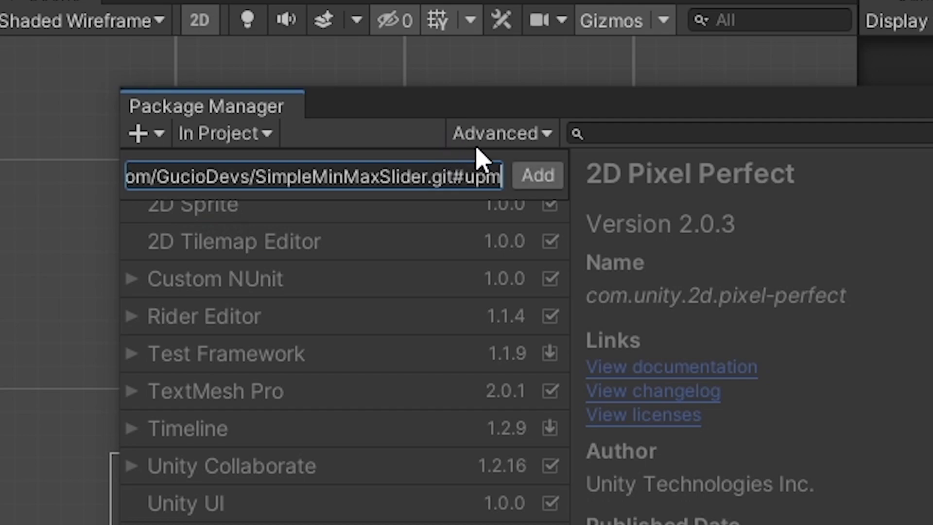
{"action": "left_click", "coordinate": [537, 176]}
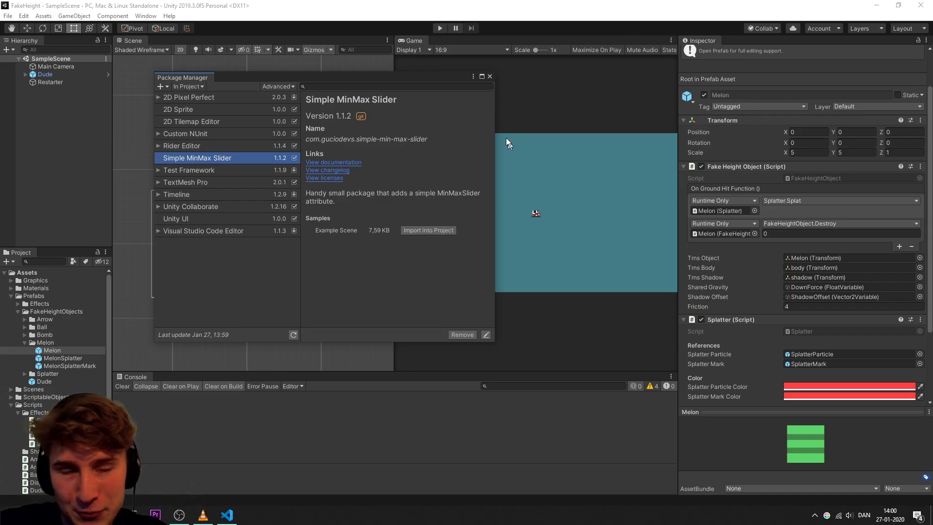
{"action": "left_click", "coordinate": [490, 77]}
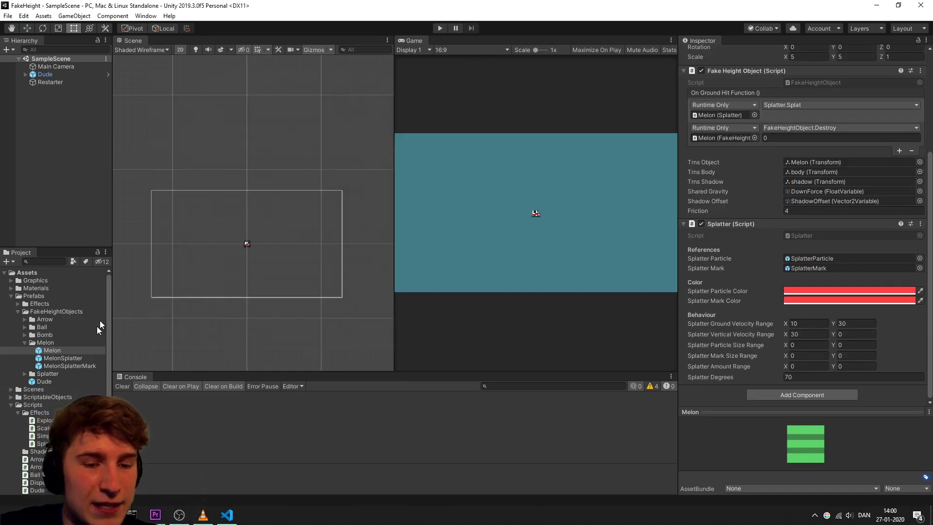
- Examine the contents of the Simple MinMax Slider folder among the project's packages
{"action": "scroll", "coordinate": [58, 363], "scroll_direction": "down", "scroll_amount": 4}
{"action": "left_click", "coordinate": [4, 492]}
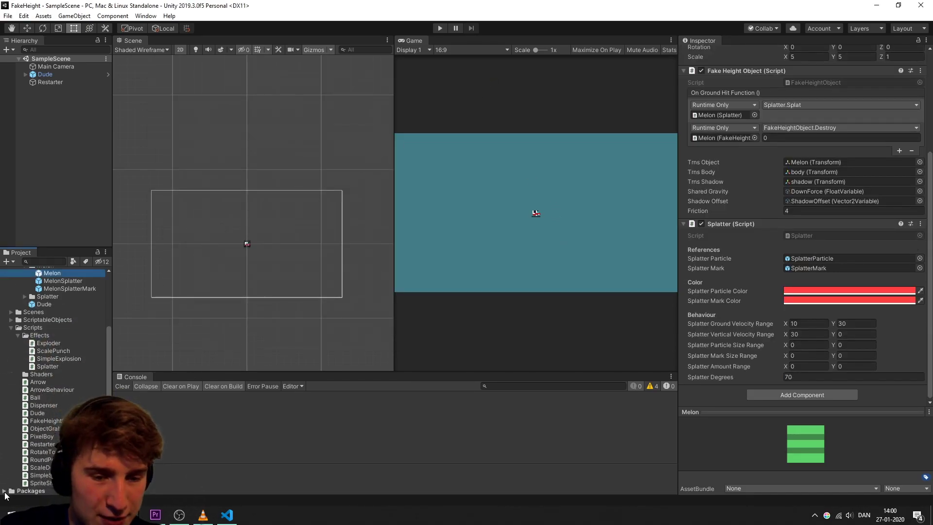
{"action": "scroll", "coordinate": [53, 422], "scroll_direction": "down", "scroll_amount": 4}
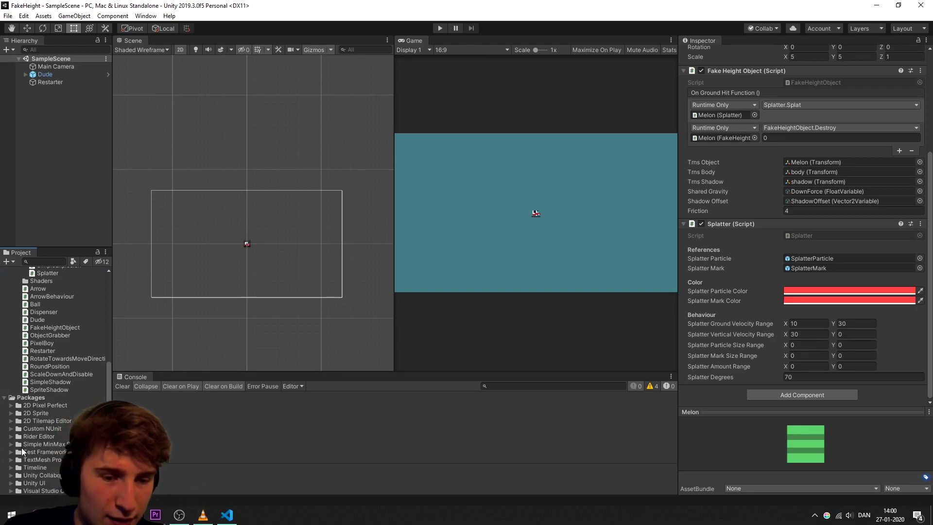
{"action": "left_click", "coordinate": [21, 445]}
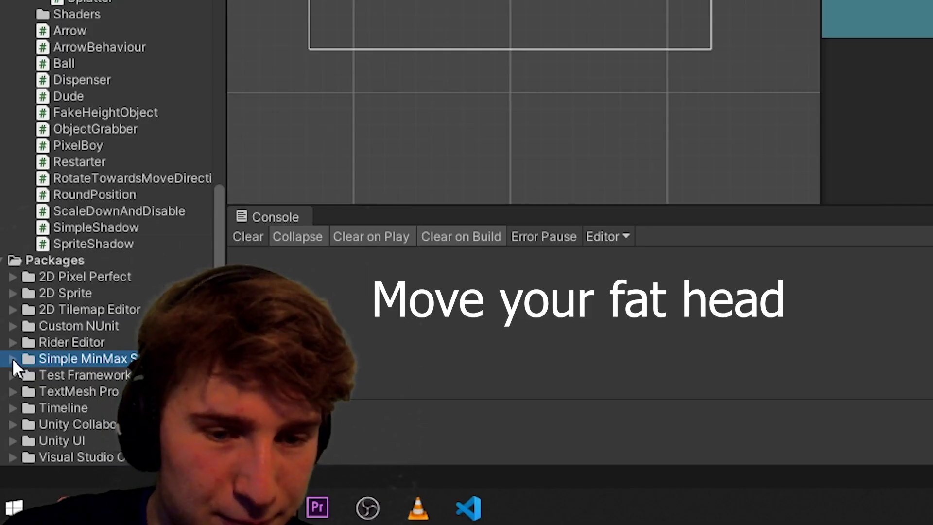
{"action": "left_click", "coordinate": [10, 444]}
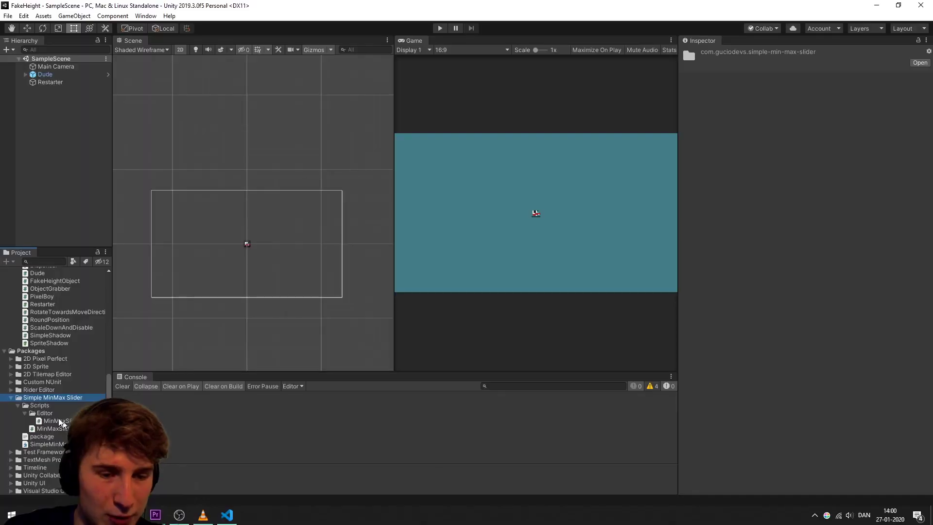
{"action": "left_click", "coordinate": [11, 397]}
- Select the Melon prefab and open the script of its Splatter component in the code editor
{"action": "scroll", "coordinate": [51, 303], "scroll_direction": "up", "scroll_amount": 5}
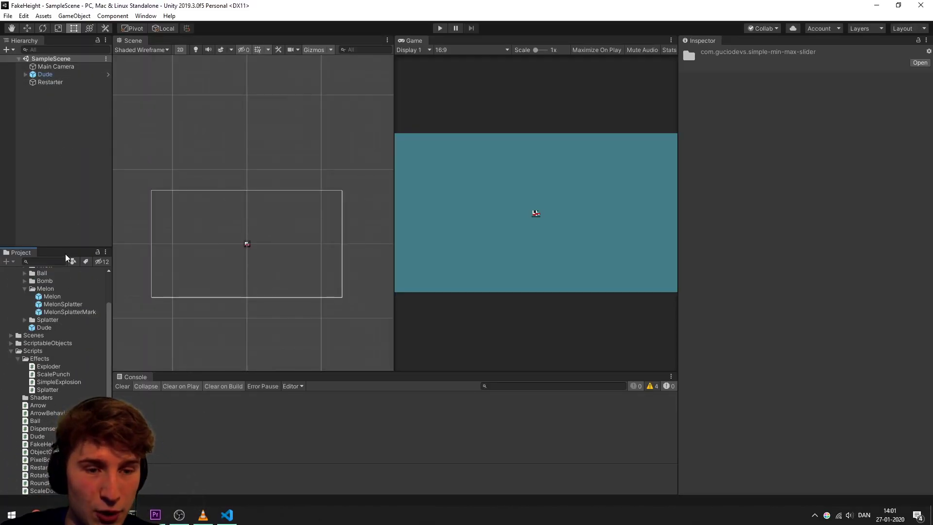
{"action": "left_click", "coordinate": [50, 297]}
{"action": "scroll", "coordinate": [749, 258], "scroll_direction": "down", "scroll_amount": 4}
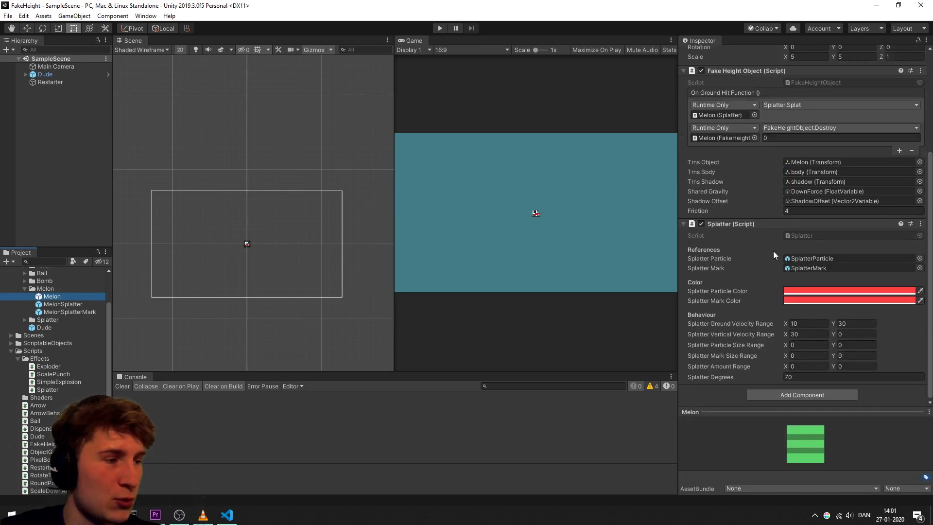
{"action": "double_click", "coordinate": [795, 236]}
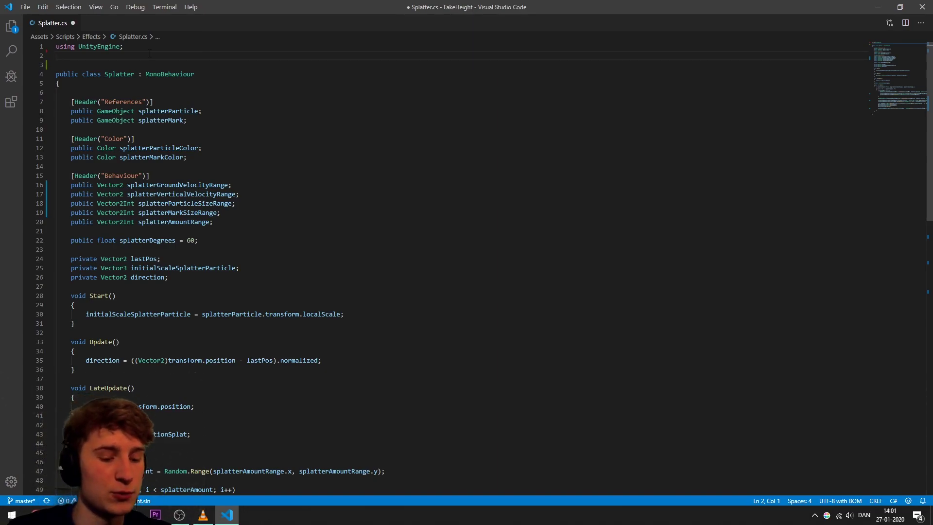
- Add the directive "using GD.MinMaxSlider;" below the UnityEngine directive in Splatter.cs and save the file
{"action": "type", "text": "using GD"}
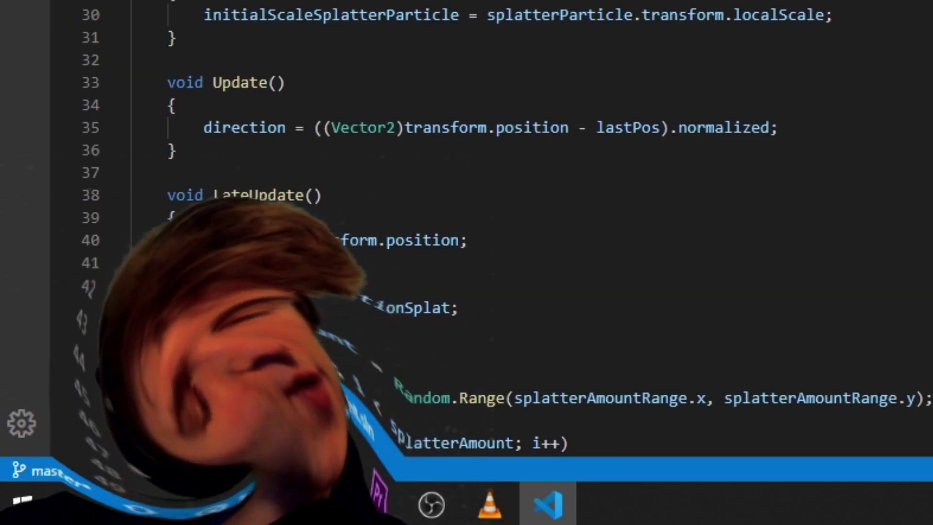
{"action": "type", "text": "."}
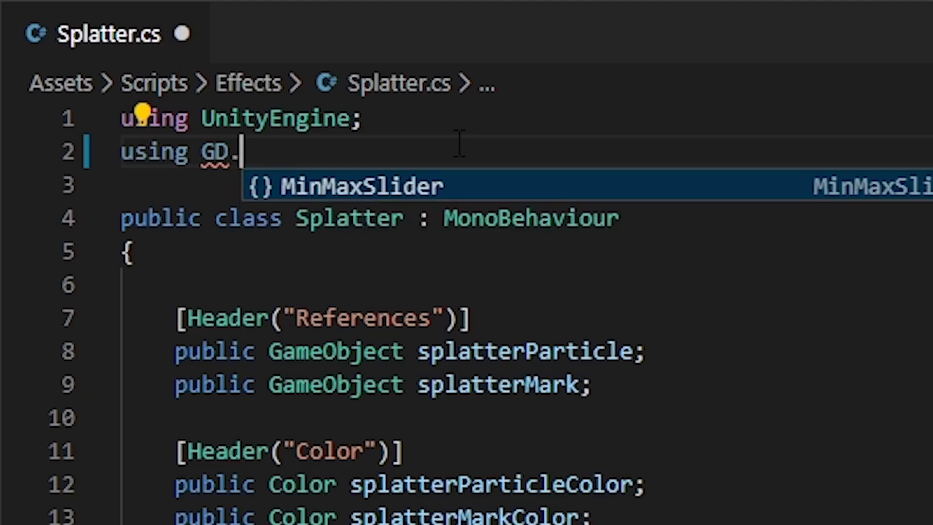
{"action": "type", "text": "mi"}
{"action": "key", "text": "Tab"}
{"action": "type", "text": ";"}
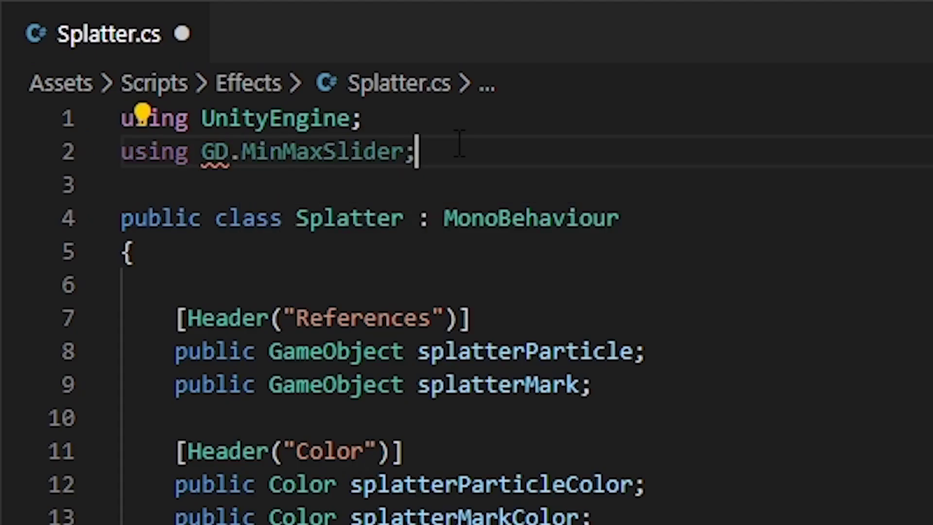
{"action": "key", "text": "ctrl+s"}
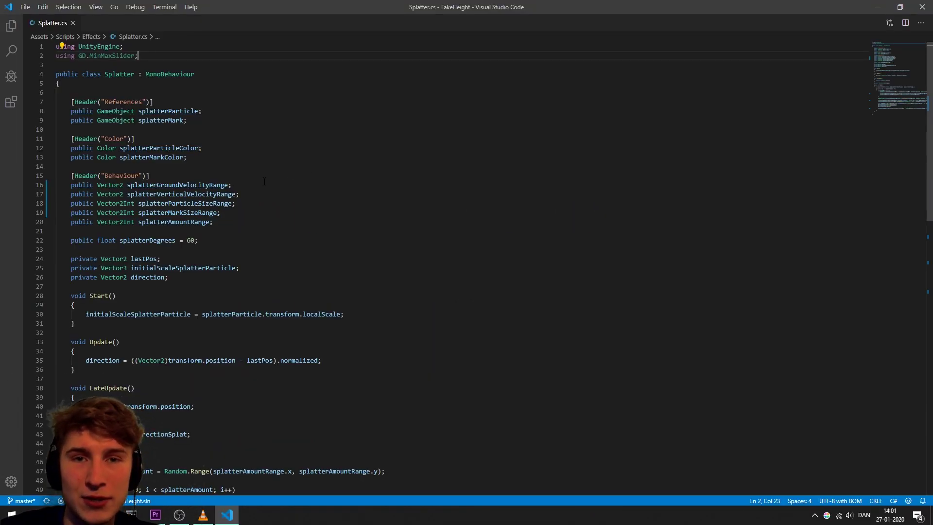
- Add the attribute [MinMaxSlider(0,300)] on a new line above splatterGroundVelocityRange, under the Behaviour header
{"action": "left_click", "coordinate": [200, 177]}
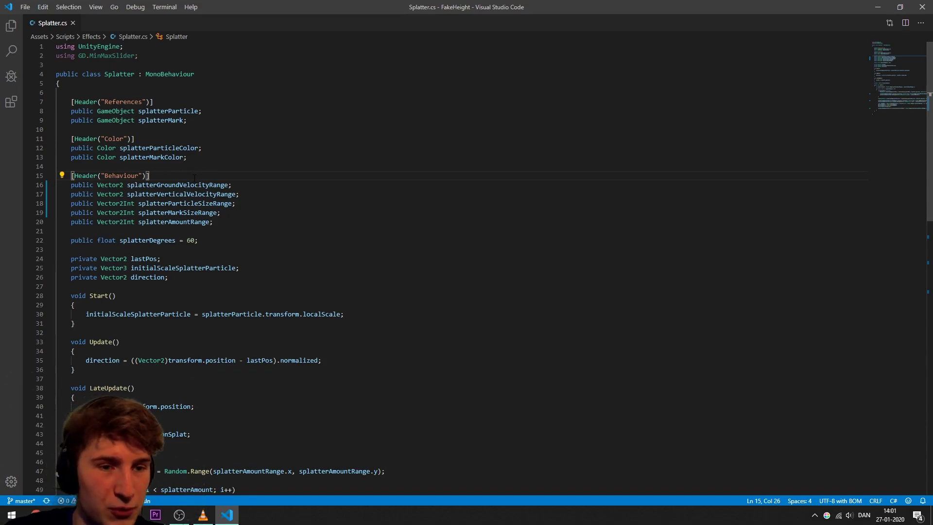
{"action": "key", "text": "Return"}
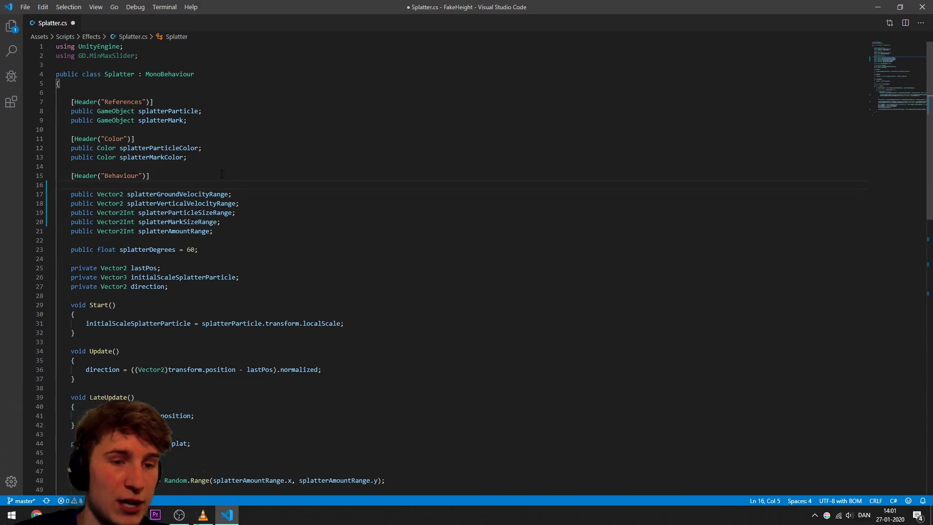
{"action": "type", "text": "["}
{"action": "type", "text": "MinMaxSlider"}
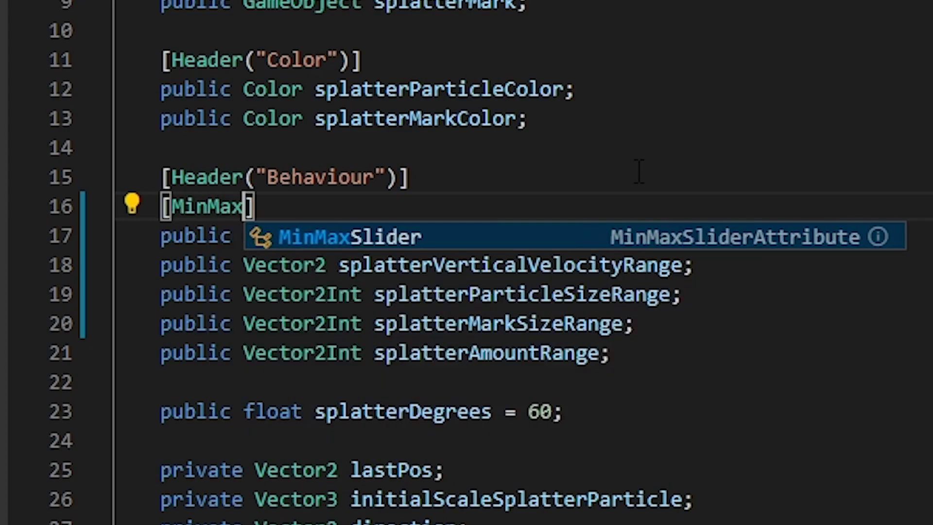
{"action": "type", "text": "("}
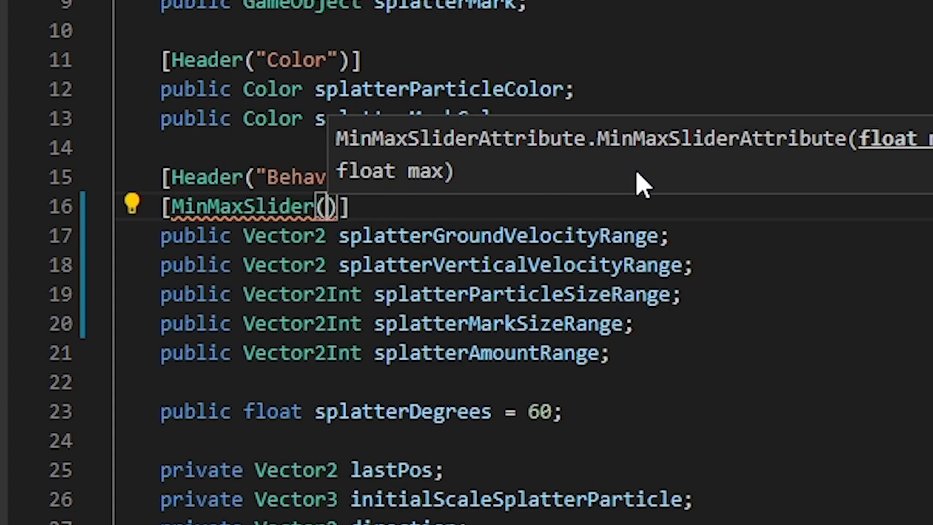
{"action": "type", "text": "0"}
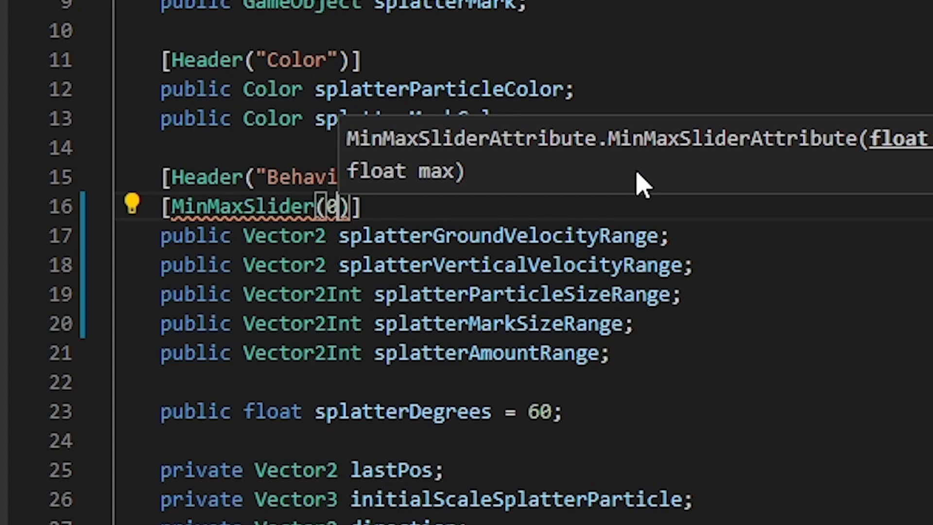
{"action": "type", "text": ",300"}
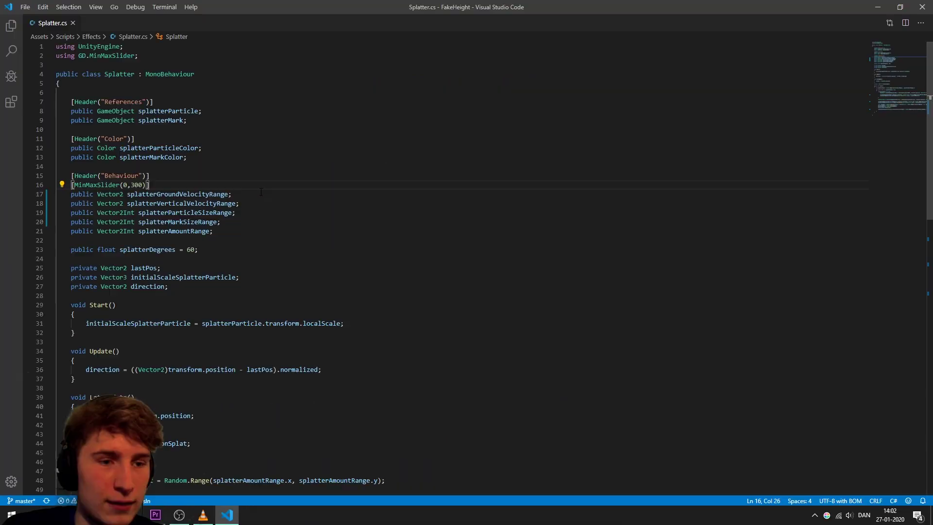
- Duplicate the MinMaxSlider attribute above the vertical velocity, particle size, mark size and amount range fields
{"action": "key", "text": "shift+alt+Down"}
{"action": "key", "text": "alt+Down"}
{"action": "left_click", "coordinate": [243, 208]}
{"action": "key", "text": "Return"}
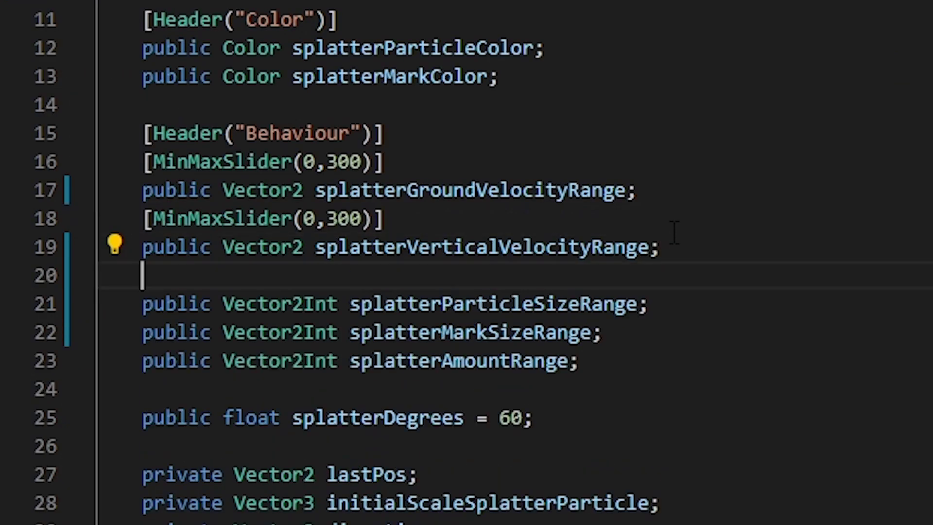
{"action": "type", "text": "[MinMaxSlider(0,300)]"}
{"action": "key", "text": "Down"}
{"action": "key", "text": "End"}
{"action": "key", "text": "Return"}
{"action": "type", "text": "[MinMaxSlider(0,300)]"}
{"action": "key", "text": "Down"}
{"action": "key", "text": "End"}
{"action": "key", "text": "Return"}
{"action": "type", "text": "[MinMaxSlider(0,300)]"}
- Set the MinMaxSlider maximum to 16 for splatterParticleSizeRange, 36 for splatterMarkSizeRange and 25 for splatterAmountRange
{"action": "double_click", "coordinate": [338, 227]}
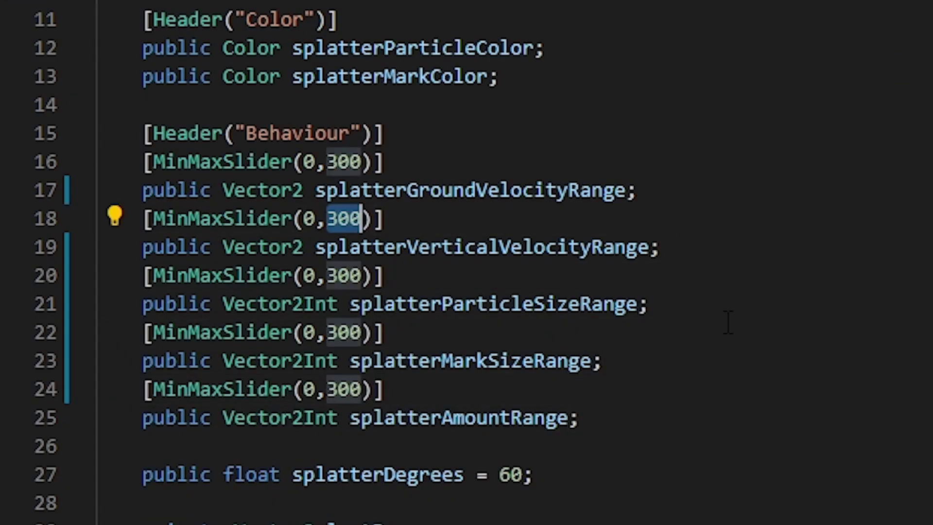
{"action": "key", "text": "Down"}
{"action": "key", "text": "Down"}
{"action": "key", "text": "ctrl+shift+Left"}
{"action": "type", "text": "16"}
{"action": "key", "text": "Down"}
{"action": "key", "text": "Down"}
{"action": "key", "text": "ctrl+shift+Left"}
{"action": "type", "text": "36"}
{"action": "key", "text": "Down"}
{"action": "key", "text": "Down"}
{"action": "key", "text": "ctrl+shift+Left"}
{"action": "type", "text": "25"}
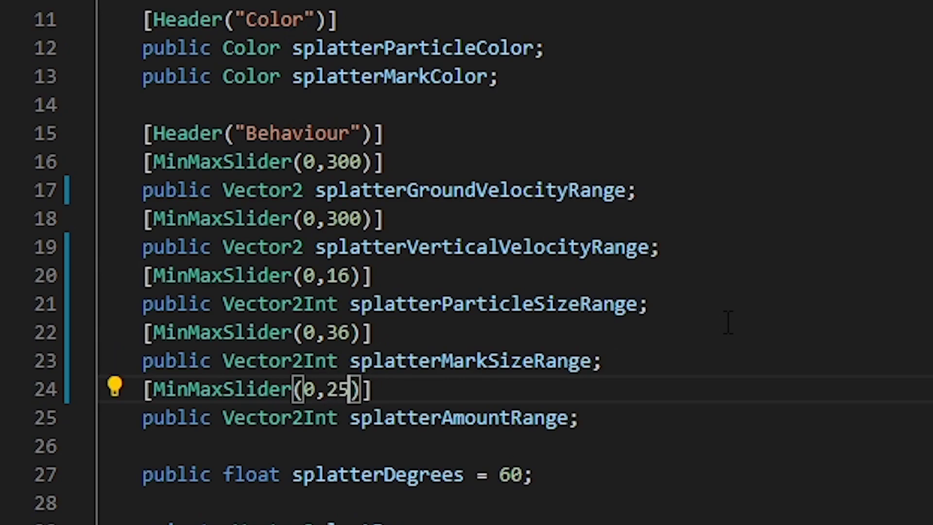
{"action": "key", "text": "Up"}
{"action": "key", "text": "Up"}
{"action": "key", "text": "Up"}
{"action": "key", "text": "Up"}
{"action": "key", "text": "Up"}
{"action": "key", "text": "Up"}
{"action": "key", "text": "End"}
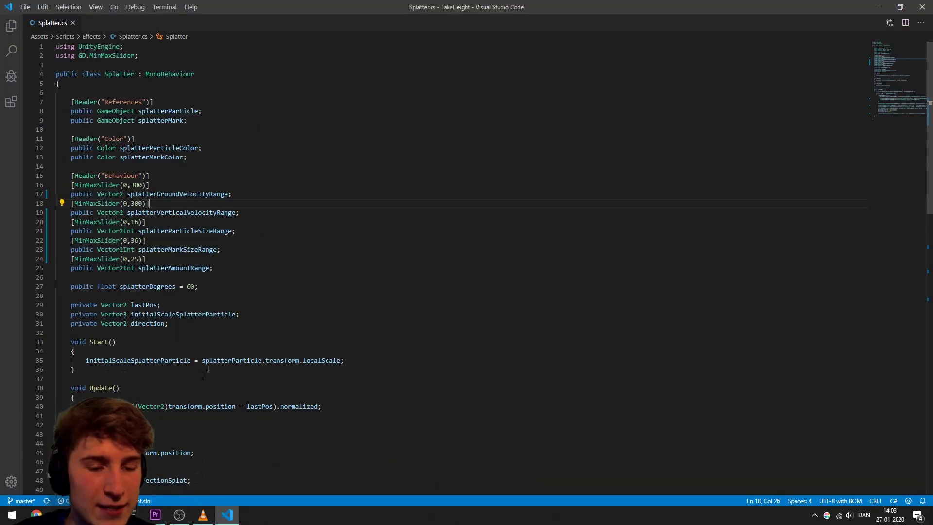
- Switch to the Unity editor, bring the Melon prefab's Splatter component into view, and run the game, moving the character
{"action": "left_click", "coordinate": [108, 514]}
{"action": "left_click", "coordinate": [73, 470]}
{"action": "scroll", "coordinate": [779, 262], "scroll_direction": "down", "scroll_amount": 5}
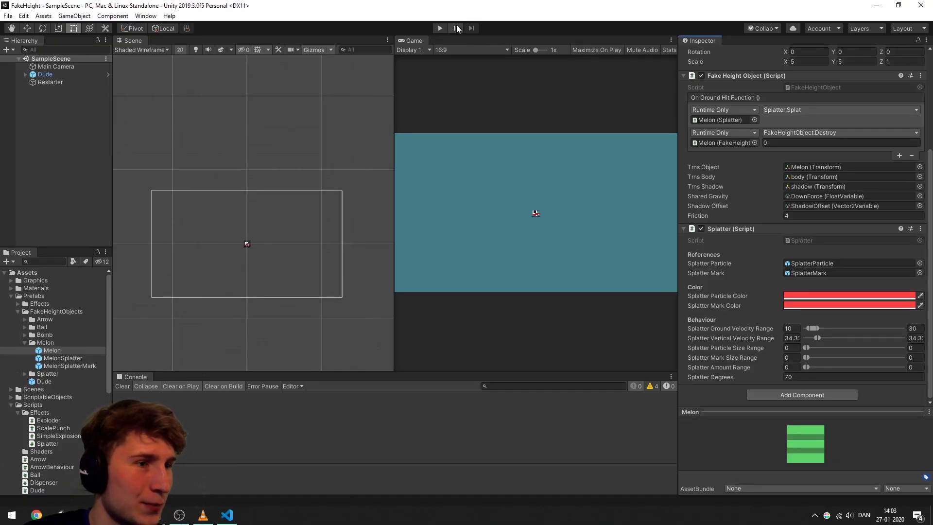
{"action": "left_click", "coordinate": [443, 28]}
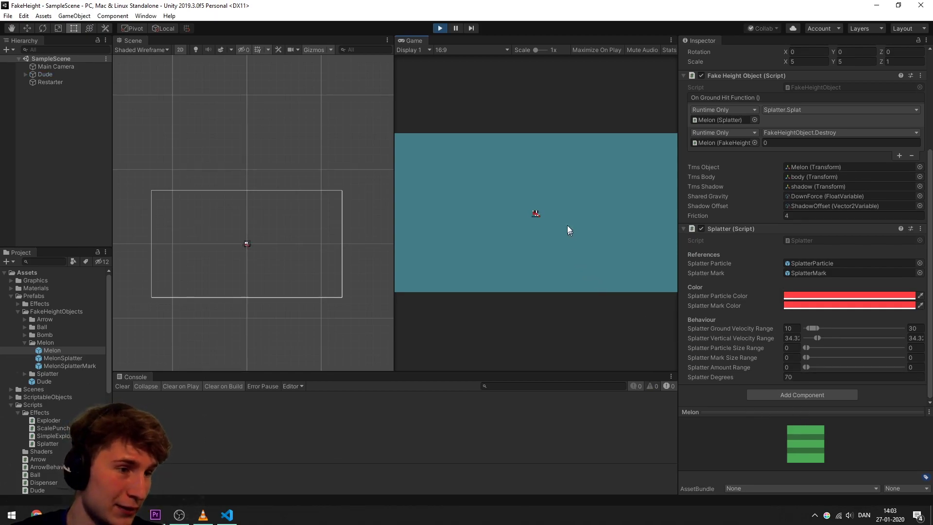
{"action": "key", "text": "a"}
{"action": "key", "text": "s"}
{"action": "left_click", "coordinate": [555, 218]}
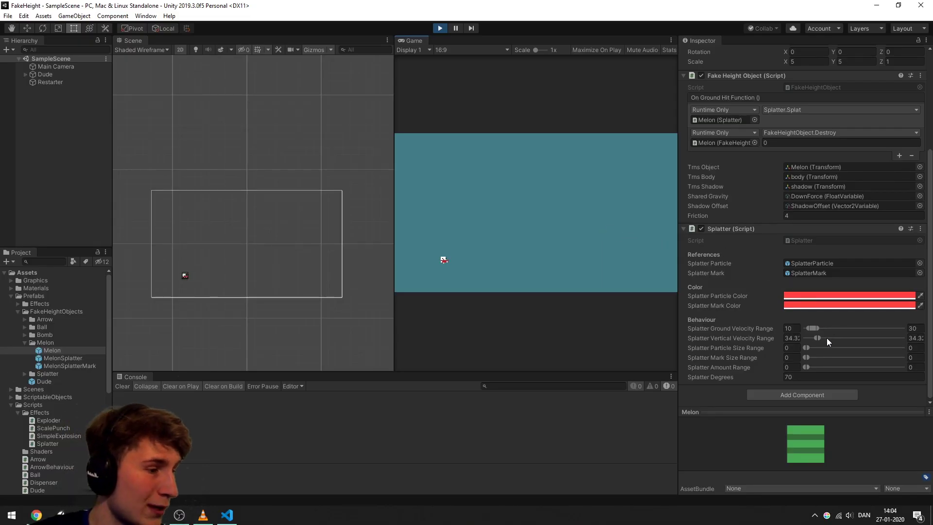
- Set Splatter particle size to 3–7, mark size to 9–23, amount to 6–18, ground velocity to about 71–198 and vertical velocity to about 65–201
{"action": "left_click_drag", "start_coordinate": [837, 358], "coordinate": [868, 357]}
{"action": "left_click_drag", "start_coordinate": [834, 358], "coordinate": [828, 358]}
{"action": "left_click_drag", "start_coordinate": [808, 367], "coordinate": [819, 368]}
{"action": "left_click_drag", "start_coordinate": [818, 367], "coordinate": [833, 368]}
{"action": "left_click_drag", "start_coordinate": [835, 367], "coordinate": [876, 367]}
{"action": "left_click_drag", "start_coordinate": [820, 367], "coordinate": [827, 367]}
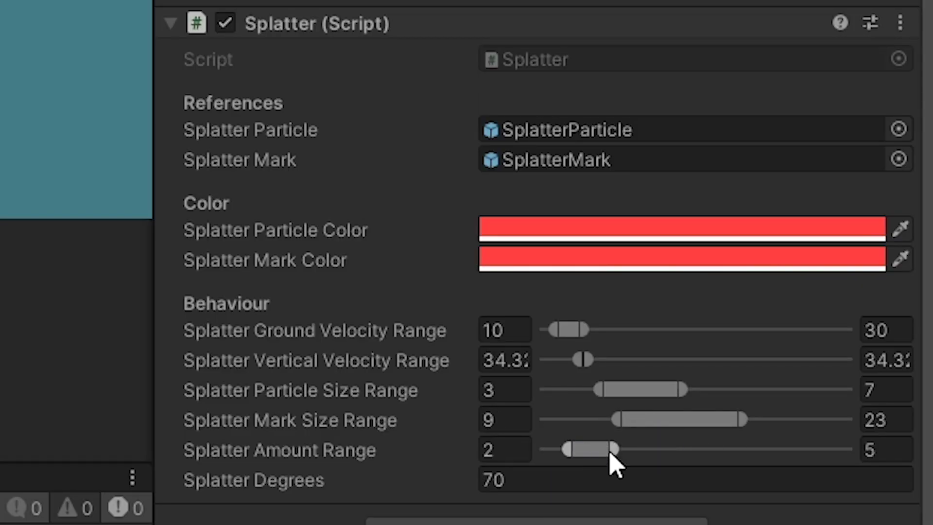
- Throw melons across the running game while moving the character to examine the splatter with the widened ranges
{"action": "left_click_drag", "start_coordinate": [647, 366], "coordinate": [746, 360]}
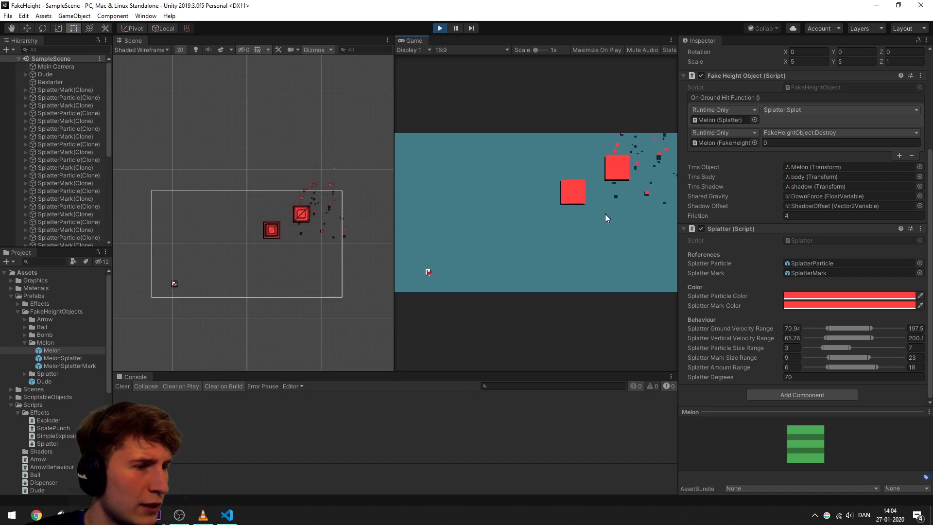
{"action": "key", "text": "s"}
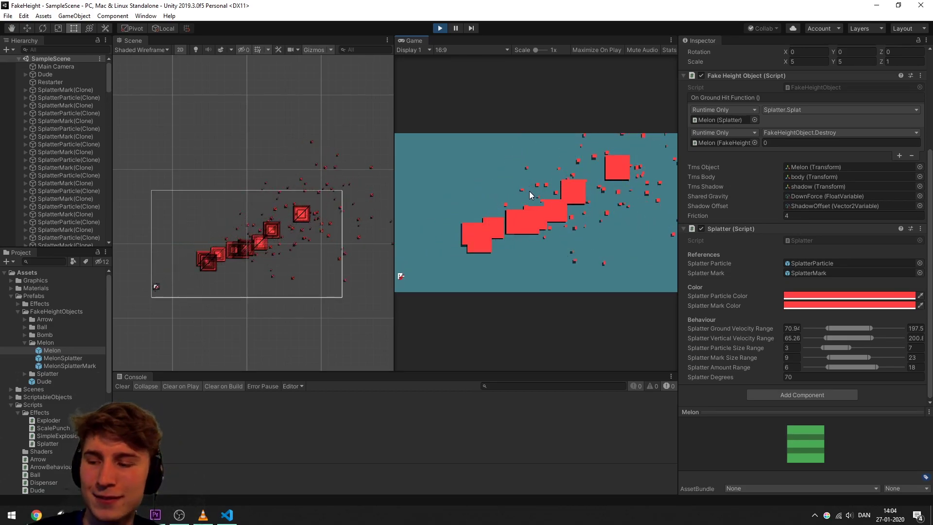
{"action": "left_click_drag", "start_coordinate": [474, 173], "coordinate": [626, 254]}
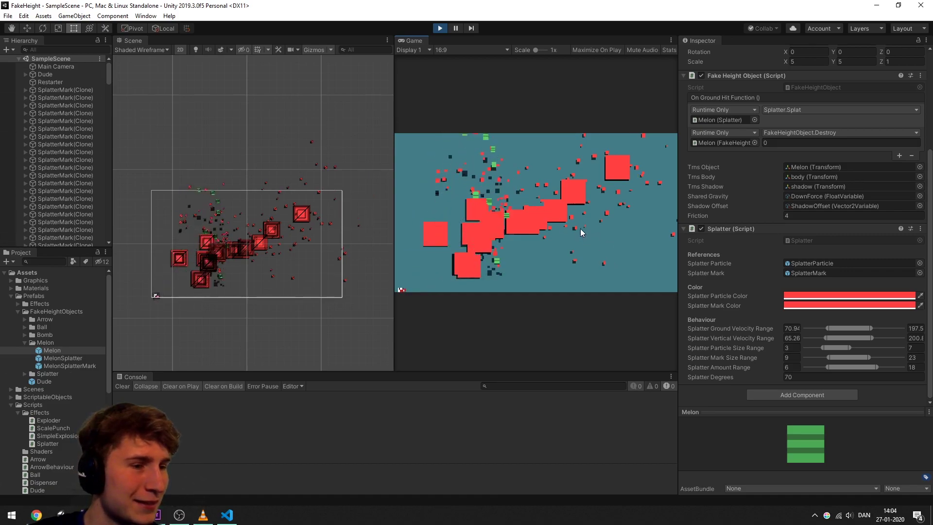
{"action": "key", "text": "d"}
{"action": "key", "text": "w"}
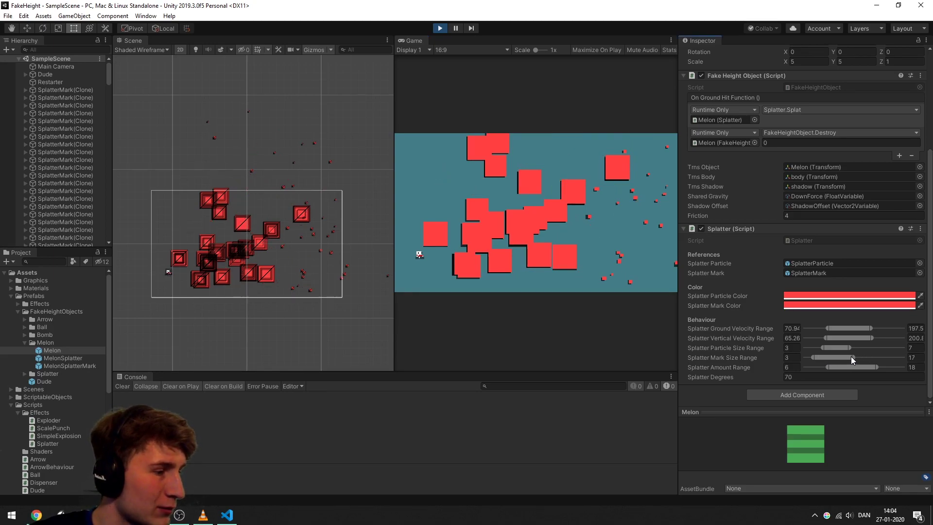
- Set the Splatter Mark Size Range to 3–10 and Particle Size Range to 7–16, and throw several melons to test them
{"action": "left_click_drag", "start_coordinate": [856, 357], "coordinate": [833, 357]}
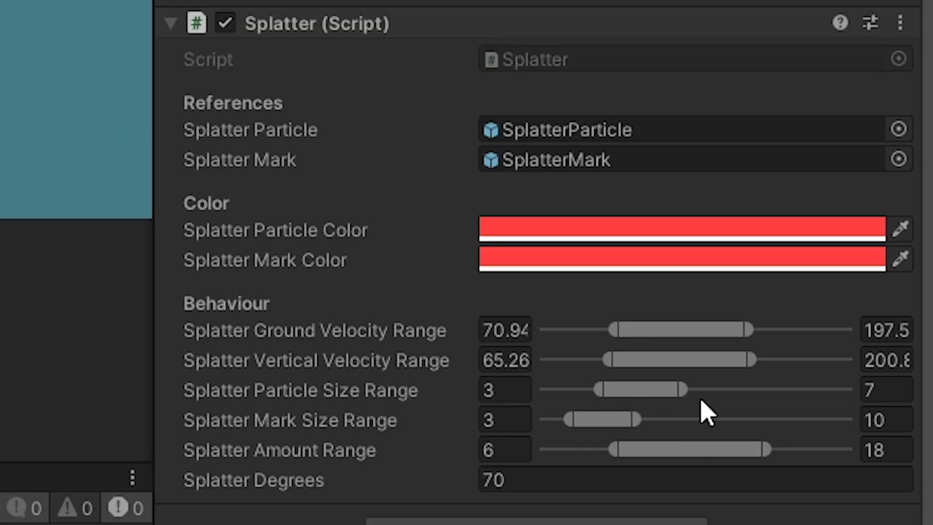
{"action": "left_click_drag", "start_coordinate": [683, 389], "coordinate": [739, 394]}
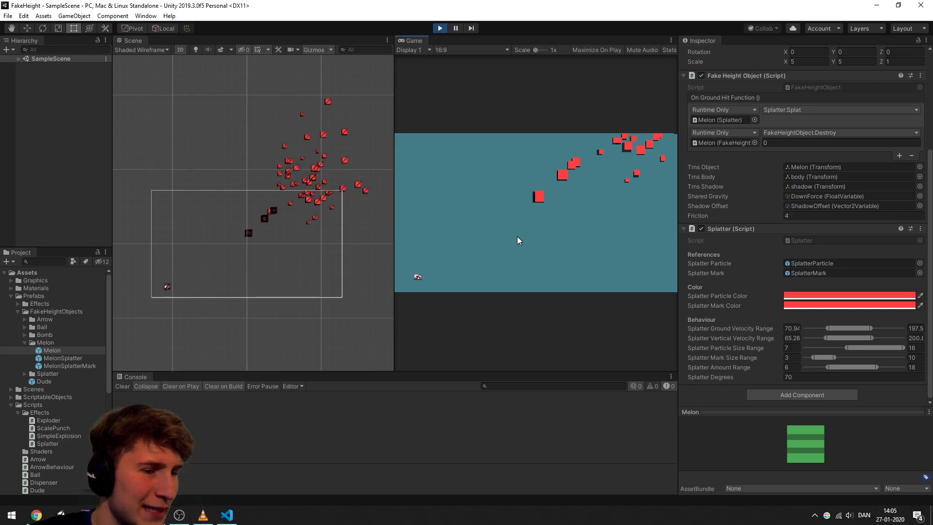
{"action": "left_click", "coordinate": [523, 239]}
{"action": "left_click", "coordinate": [530, 240]}
{"action": "left_click", "coordinate": [536, 241]}
{"action": "left_click", "coordinate": [539, 241]}
{"action": "left_click", "coordinate": [540, 241]}
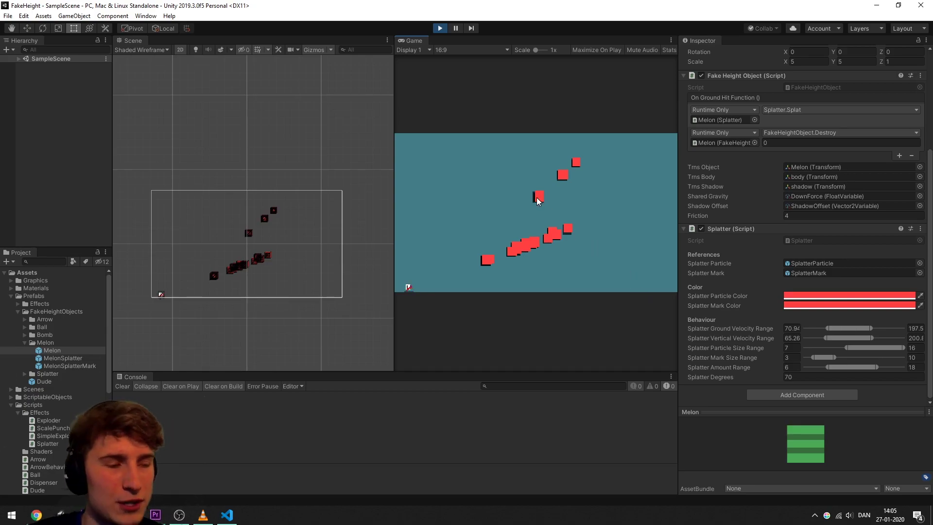
{"action": "key", "text": "w"}
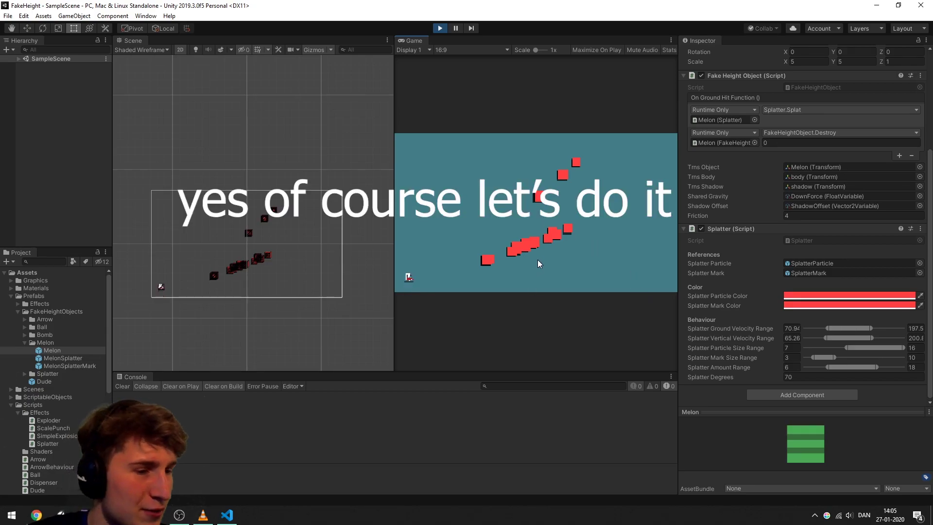
- Restart the game scene and set the Splatter ground velocity range to about 27–134 and vertical velocity range to about 30–128
{"action": "key", "text": "r"}
{"action": "left_click_drag", "start_coordinate": [856, 328], "coordinate": [833, 337]}
{"action": "left_click_drag", "start_coordinate": [856, 327], "coordinate": [849, 327]}
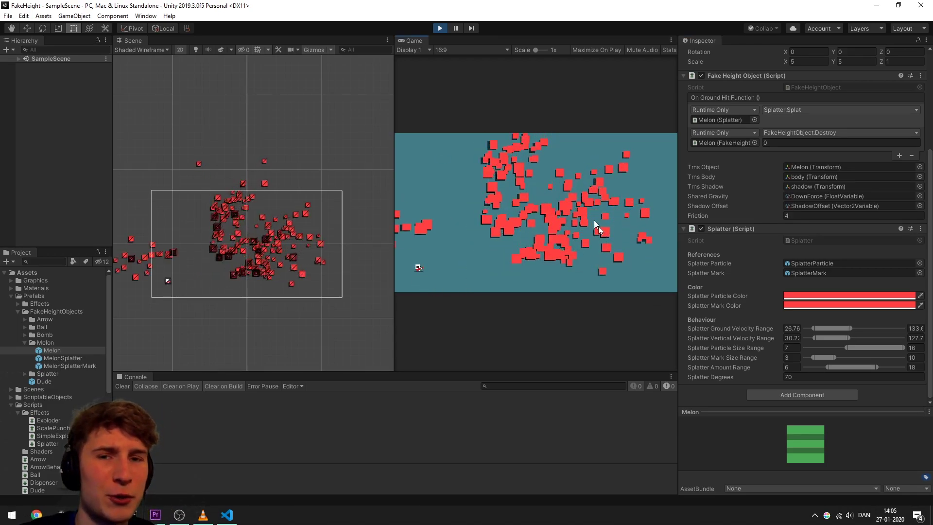
- Throw a stream of melons around the game area to examine the splatter with the reduced velocity ranges
{"action": "mouse_move", "coordinate": [549, 169]}
{"action": "left_mouse_down"}
{"action": "mouse_move", "coordinate": [543, 162]}
{"action": "mouse_move", "coordinate": [614, 251]}
{"action": "left_mouse_up"}
{"action": "left_click_drag", "start_coordinate": [516, 201], "coordinate": [586, 273]}
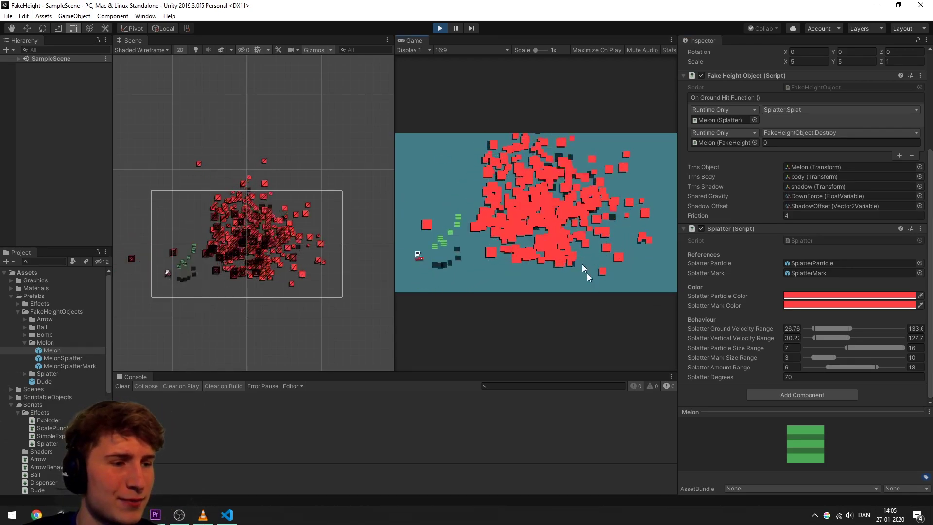
{"action": "key", "text": "w"}
{"action": "key", "text": "d"}
{"action": "key", "text": "s"}
{"action": "key", "text": "s"}
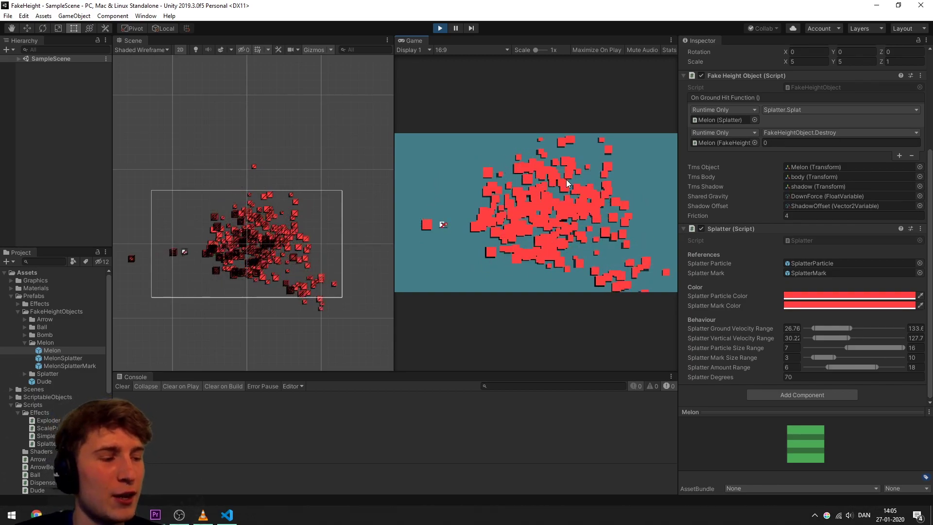